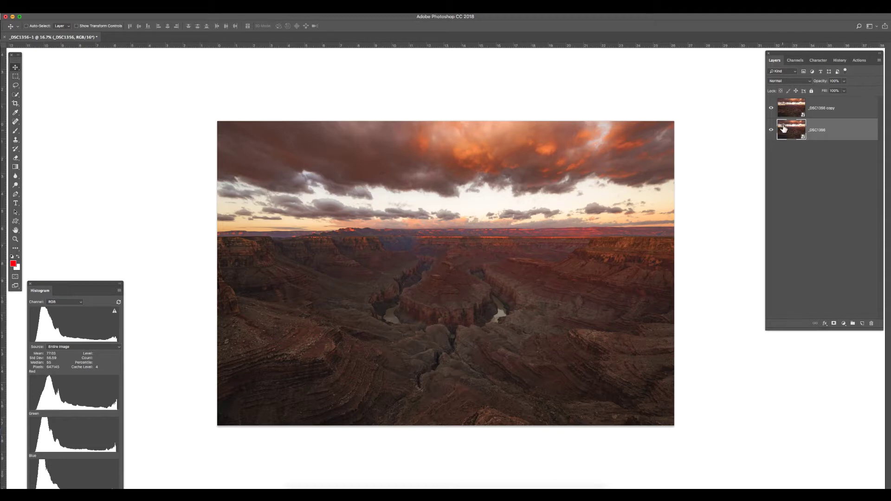
On the _DSC1356 copy layer, select the sky above the canyon rim with Quick Selection
click(794, 112)
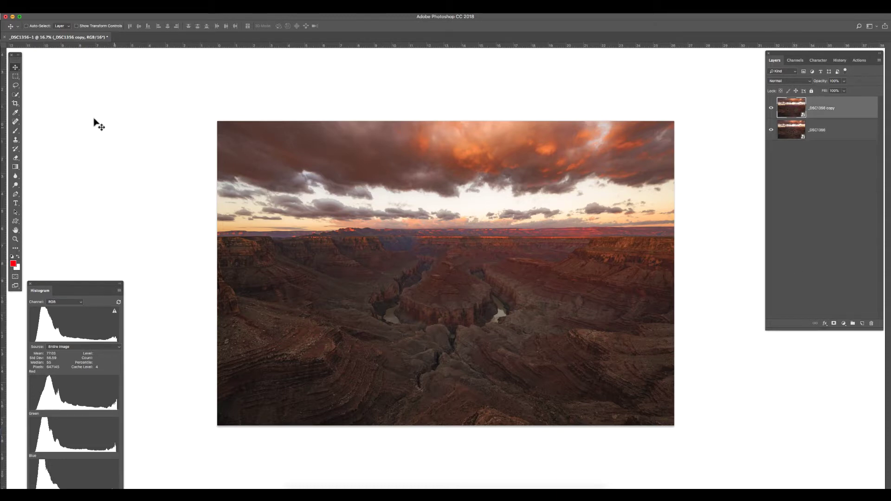
click(16, 95)
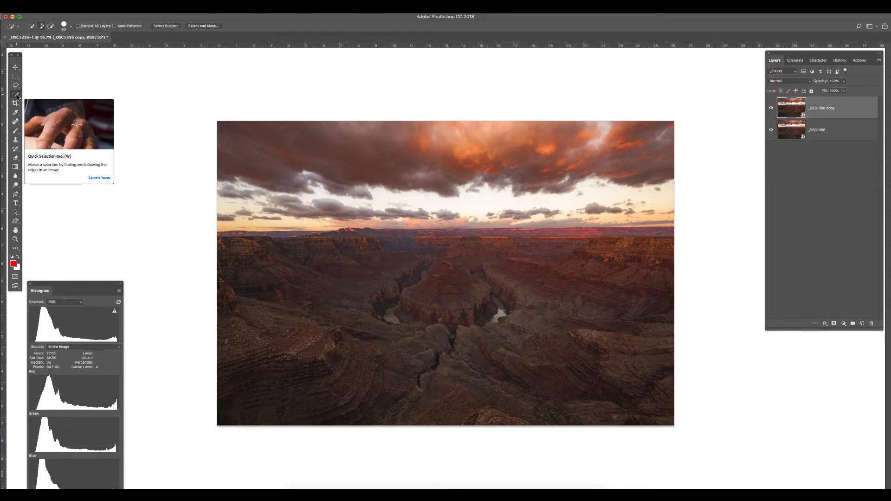
click(485, 203)
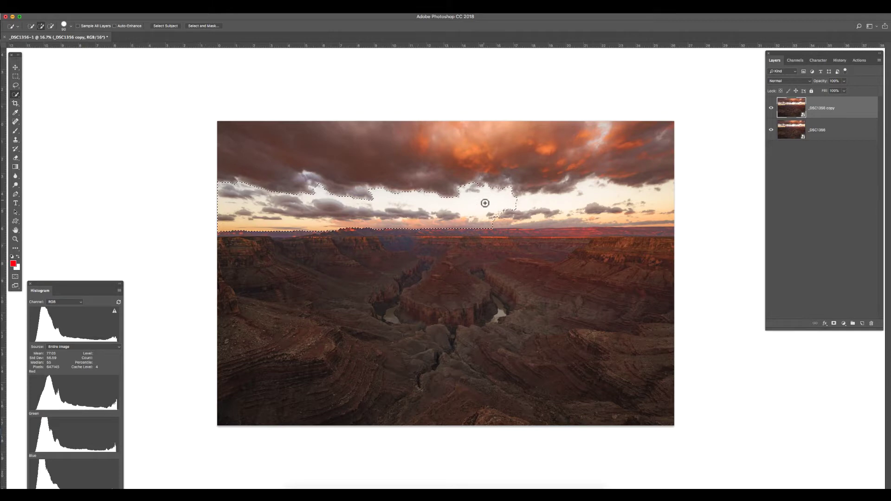
mouse_move(485, 203)
mouse_down()
mouse_move(611, 216)
mouse_move(578, 217)
mouse_move(680, 195)
mouse_move(678, 159)
mouse_move(239, 138)
mouse_up()
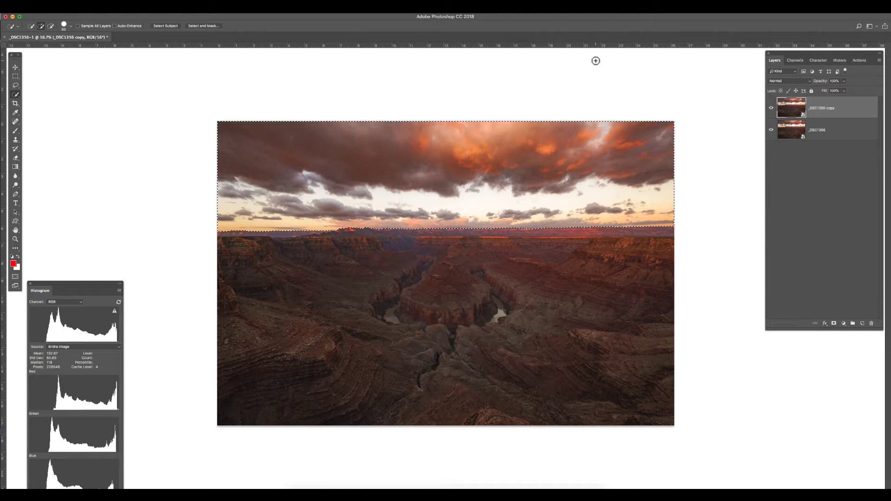
Save the sky selection as a new channel named 'Sky'
click(151, 6)
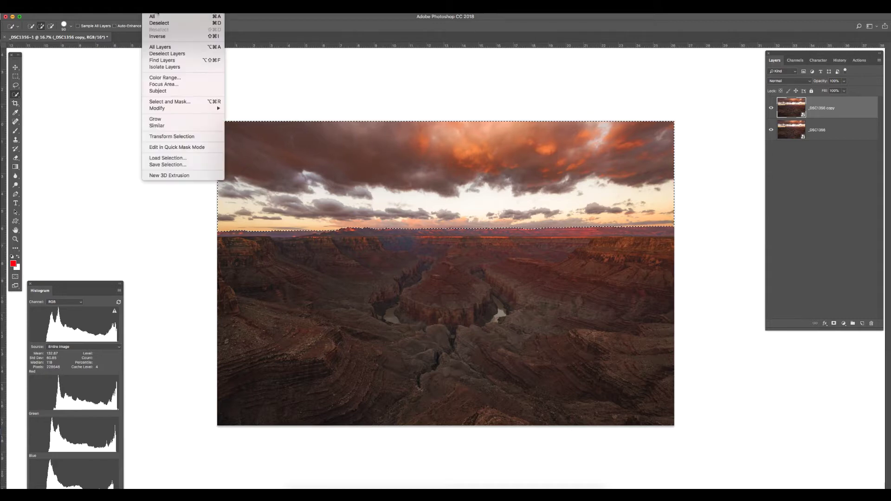
click(163, 165)
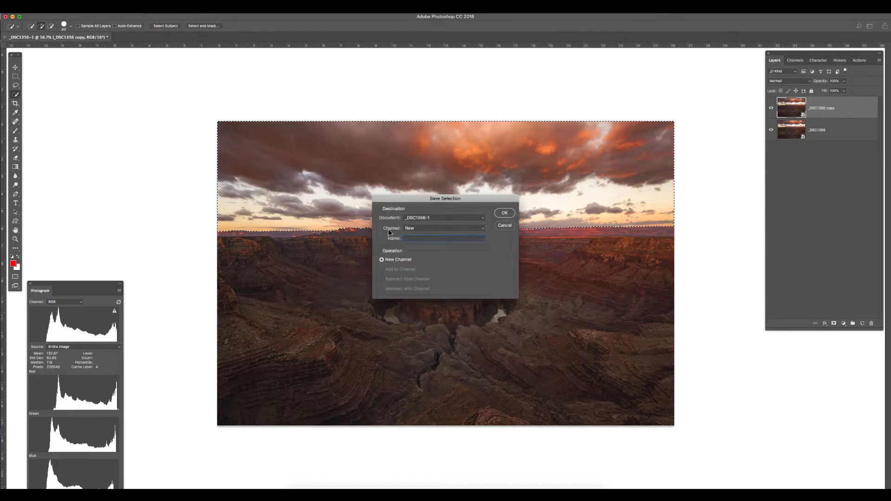
text(Sky)
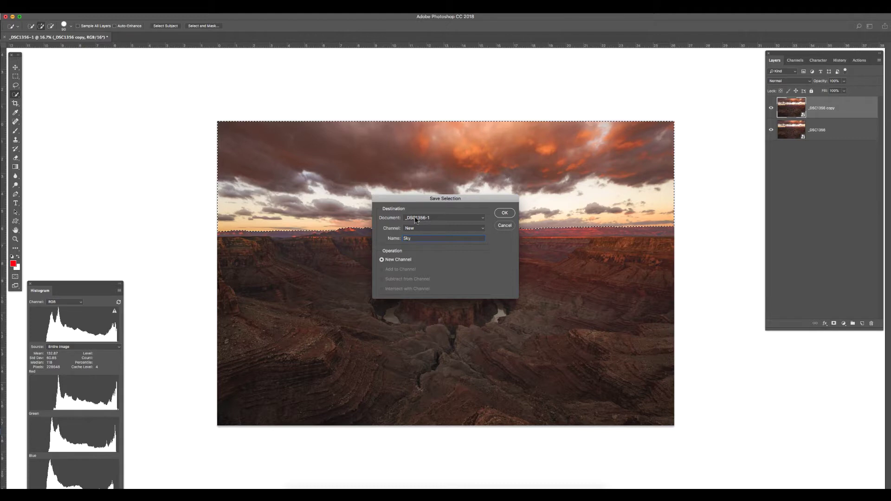
click(507, 212)
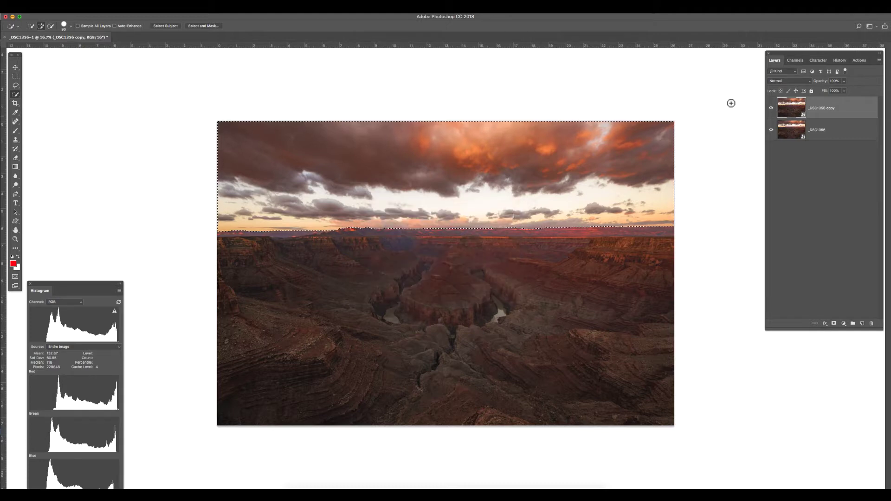
Confirm the Sky channel exists, then add a sky-only layer mask to the _DSC1356 copy layer
click(795, 61)
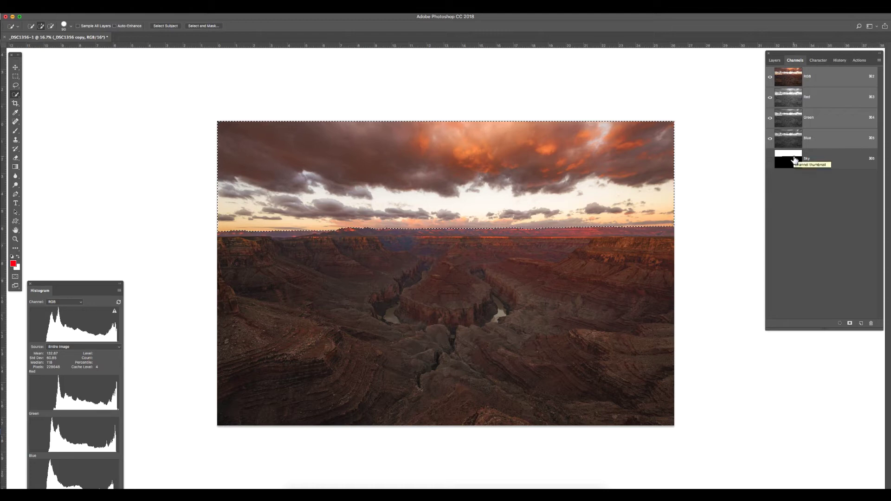
click(776, 61)
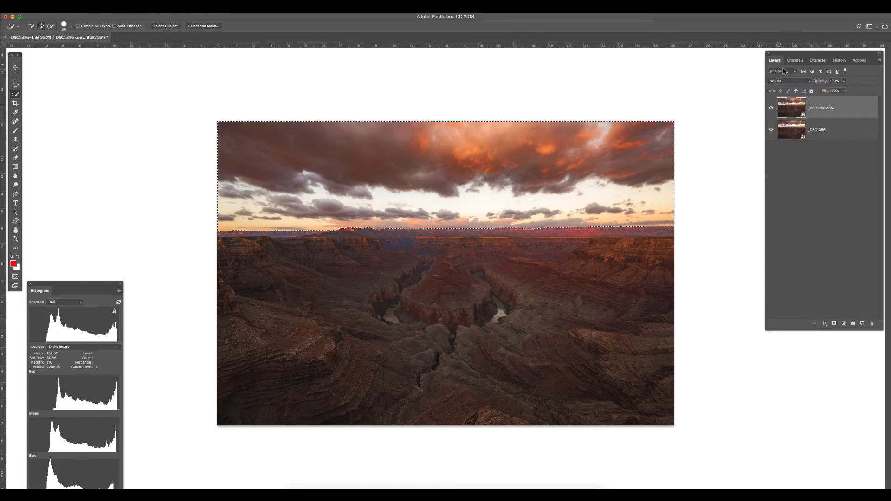
click(834, 324)
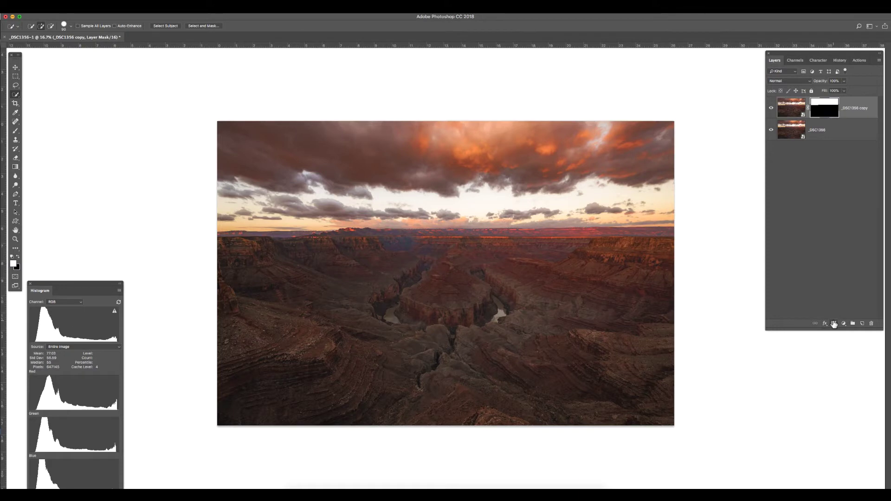
Open the copy layer in Camera Raw and raise Tint from +10 to +12
double_click(793, 113)
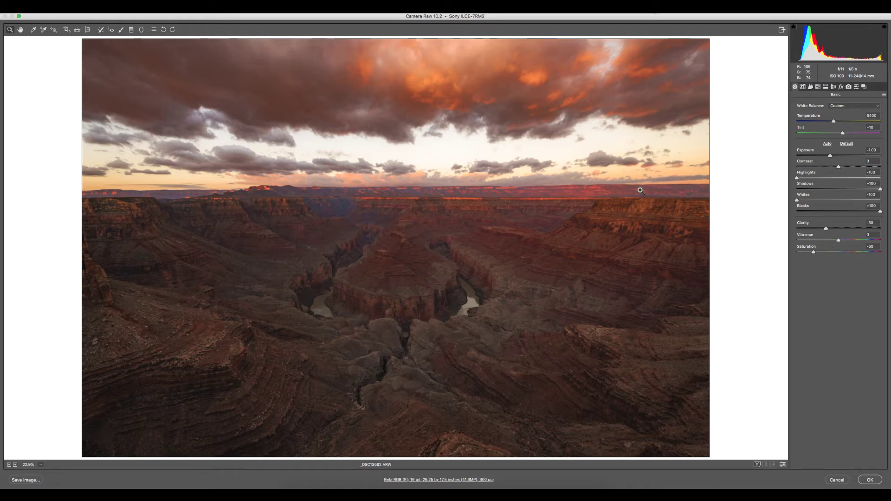
click(841, 131)
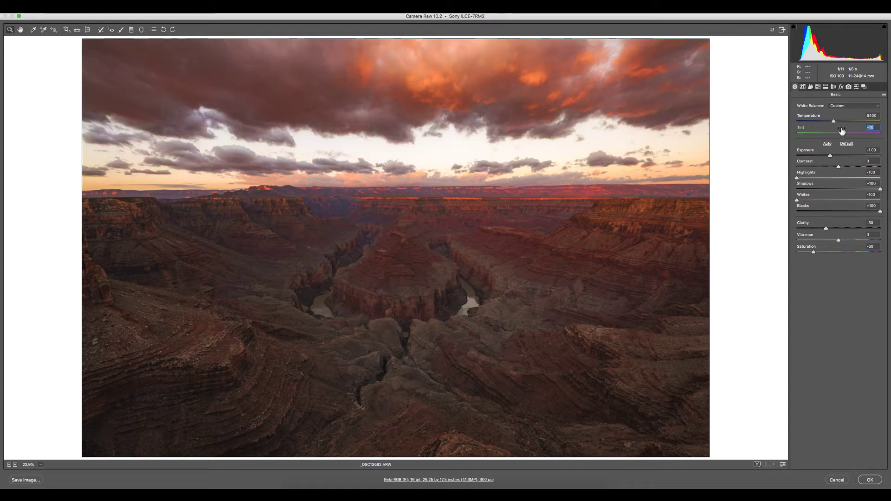
key(Up)
key(Up)
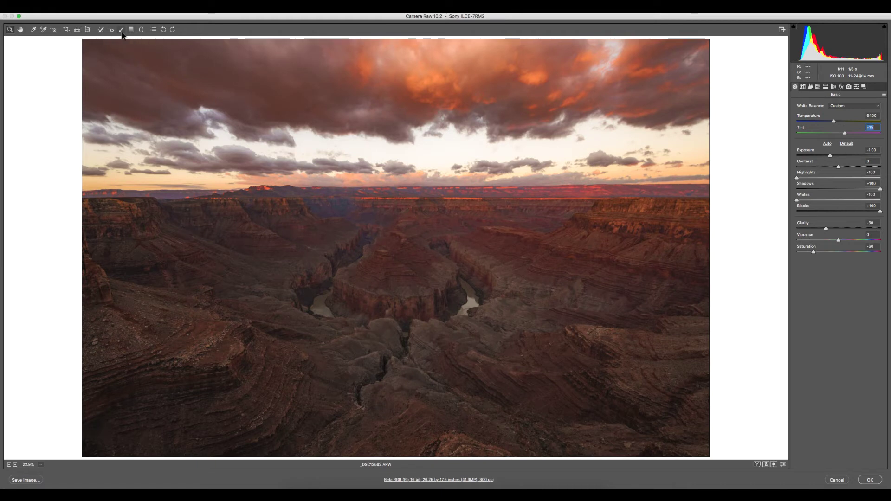
Draw a radial filter over the sky and horizon, test zero Clarity, then revert to -100
click(142, 29)
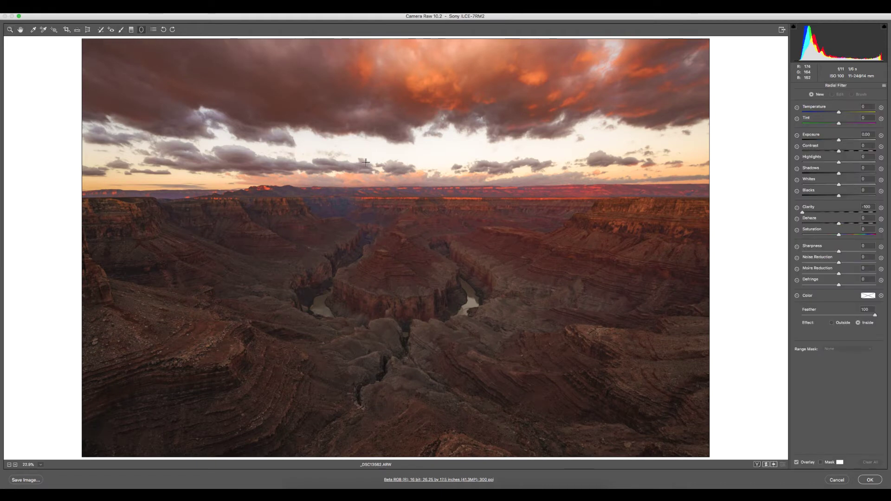
drag(357, 156, 882, 225)
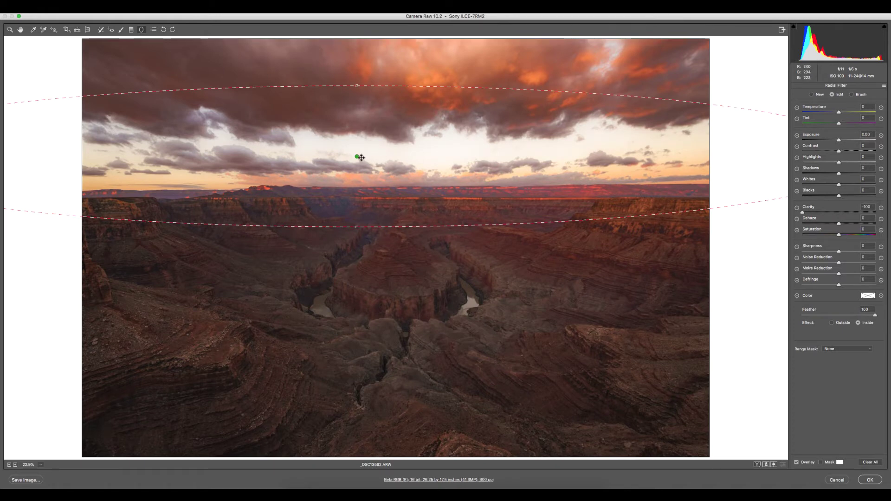
drag(357, 156, 393, 154)
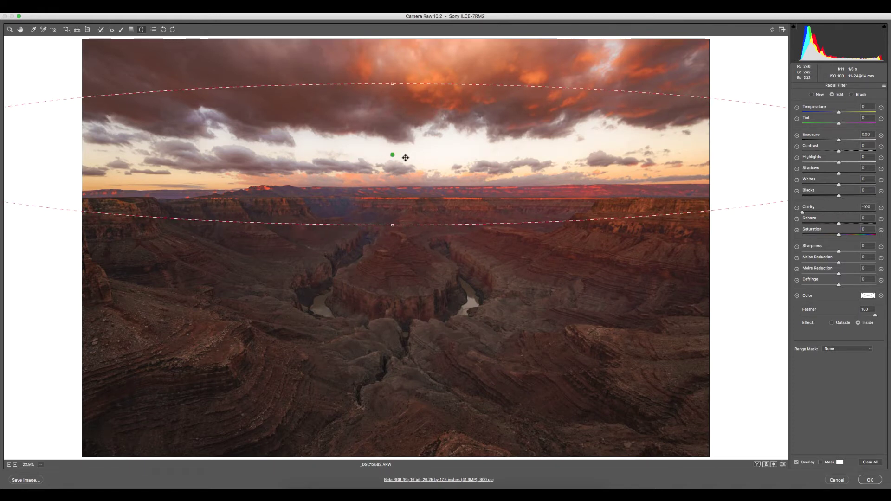
click(865, 207)
text(0)
key(Return)
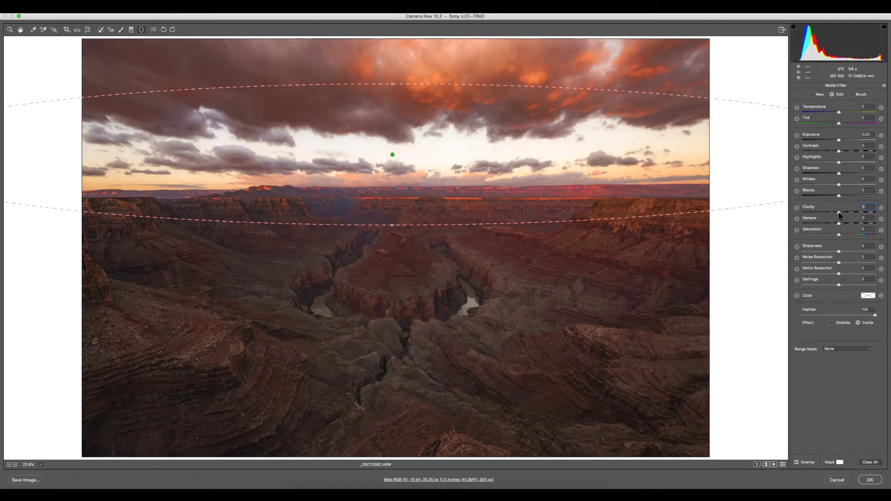
key(super+z)
Set the sky filter's Highlights -100 and Exposure -0.05, move it higher, and apply
click(863, 107)
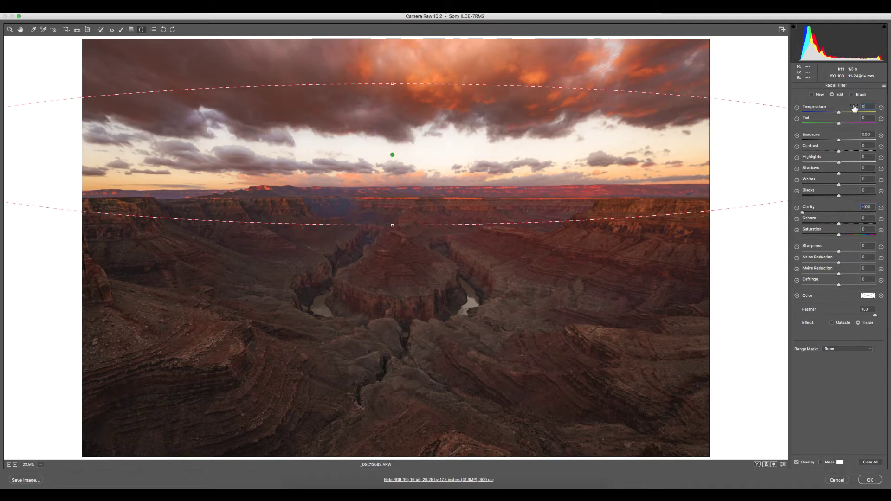
text(-10)
key(Return)
key(super+z)
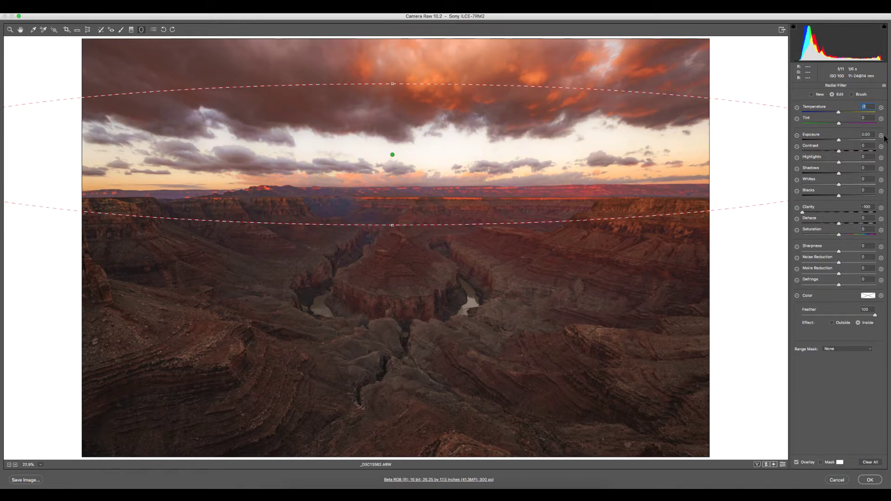
drag(840, 163, 762, 163)
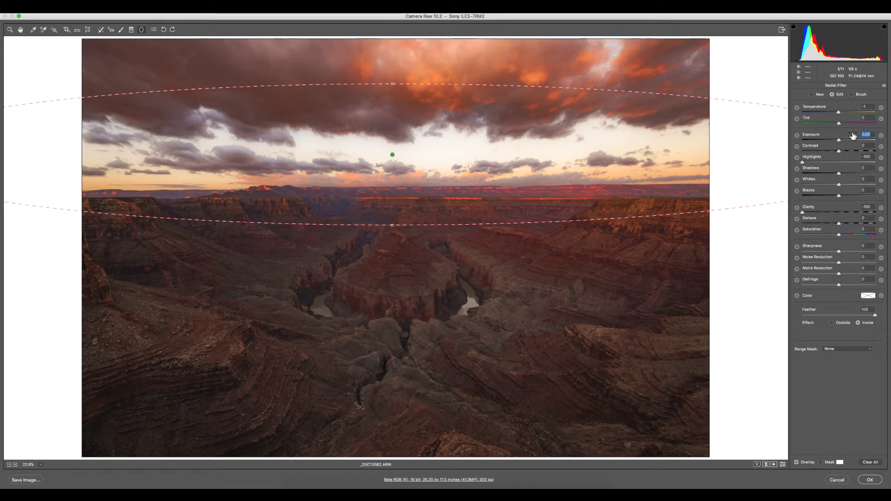
key(Down)
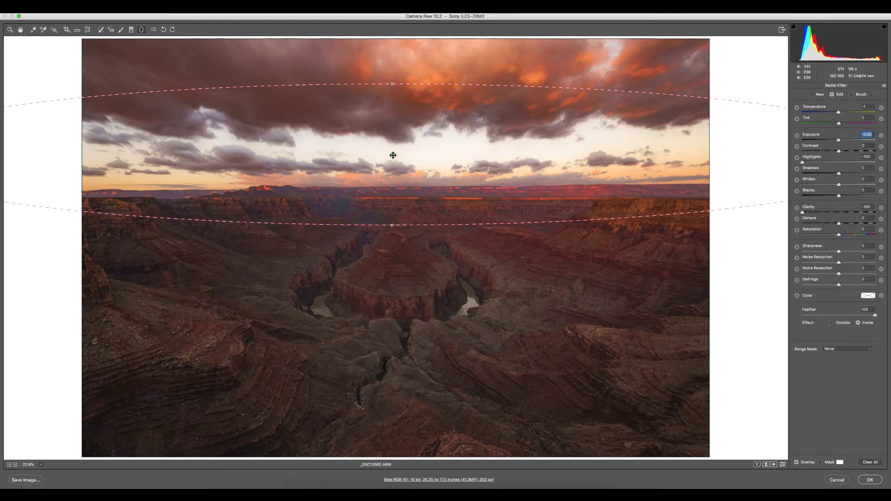
drag(392, 154, 399, 138)
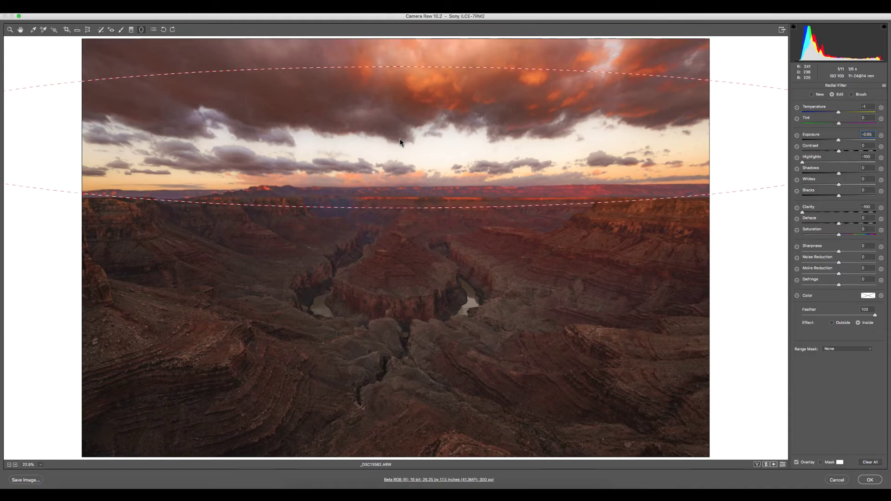
click(870, 480)
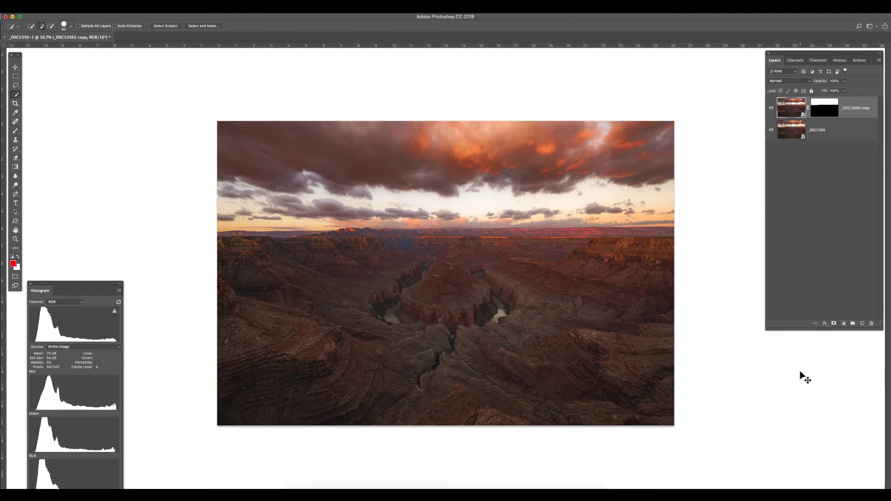
Undo and redo to compare the sky with and without the Camera Raw edits
key(super+z)
key(super+z)
key(super+z)
key(super+z)
key(super+z)
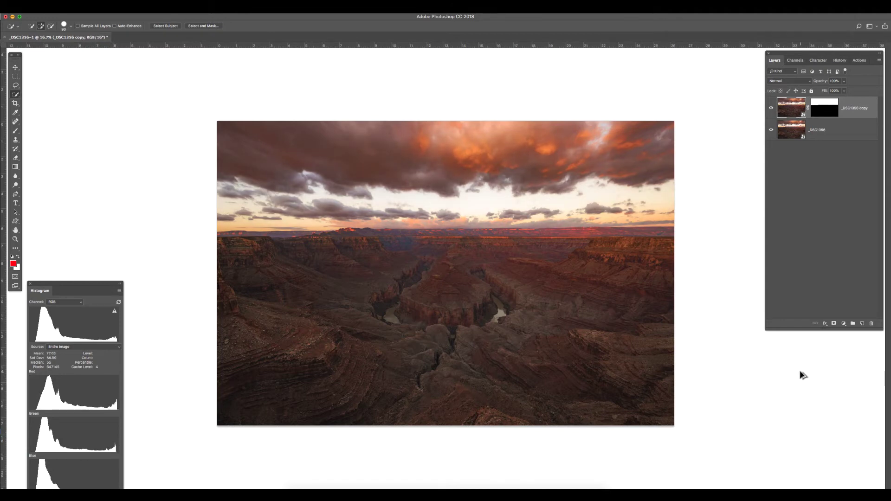
key(super+z)
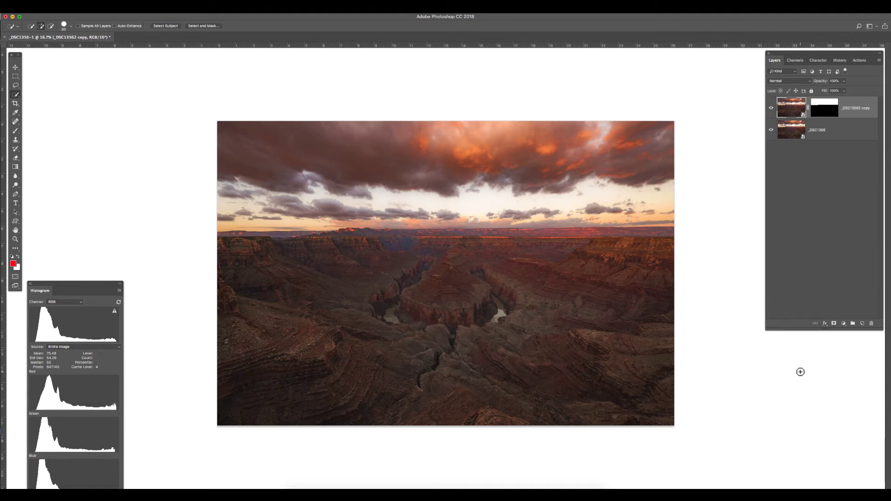
Open the bottom _DSC1356 land layer in Camera Raw and raise its Whites
click(798, 135)
double_click(791, 136)
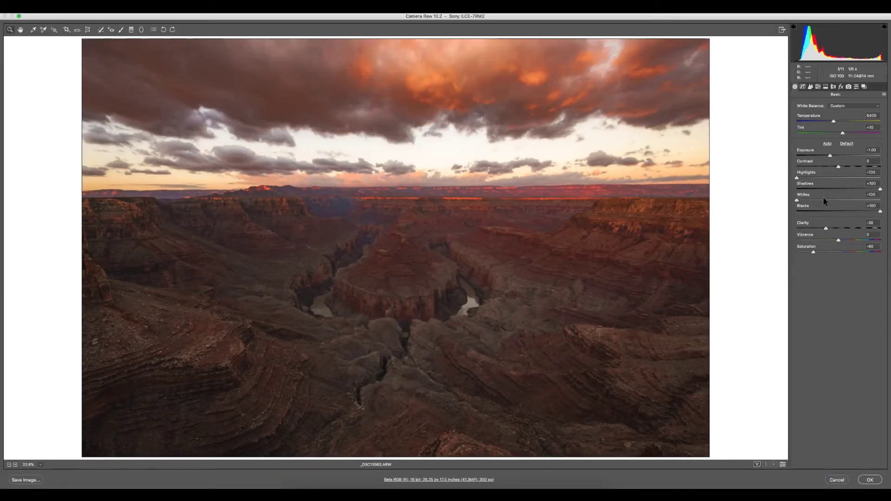
drag(797, 200, 849, 206)
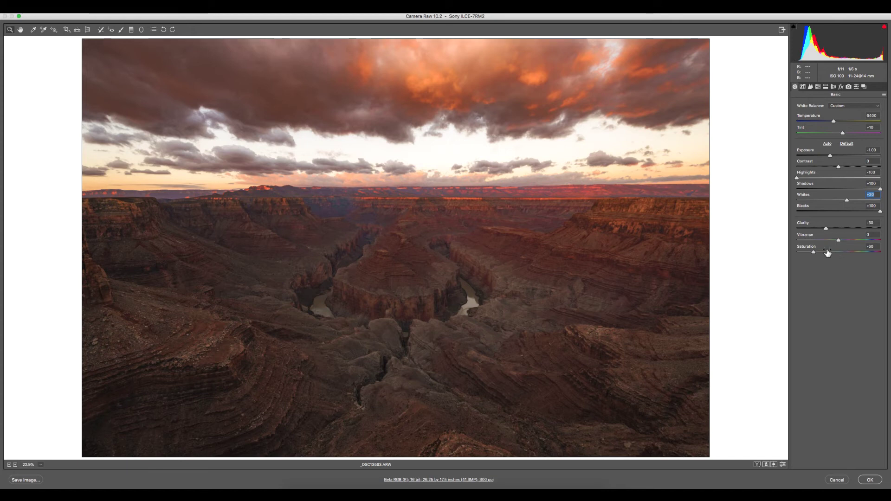
Add Dehaze to the land in the Effects panel and apply the edits back to Photoshop
click(841, 87)
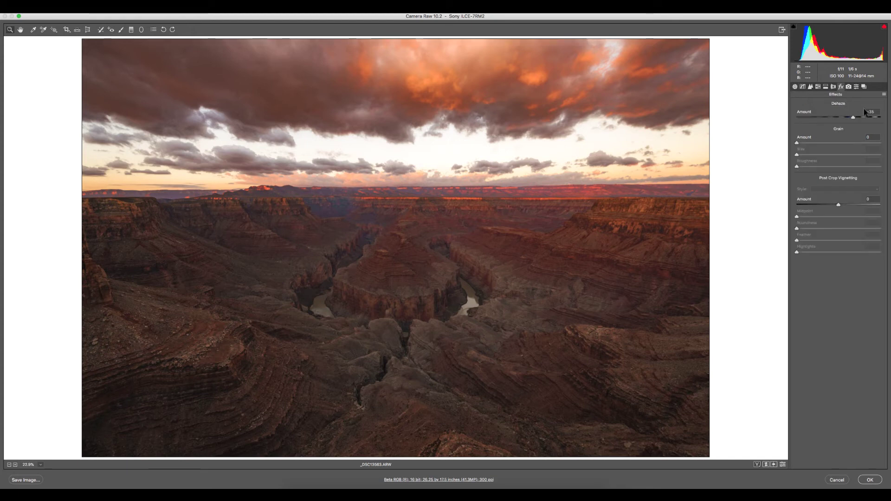
key(Return)
key(shift+Down)
key(shift+Up)
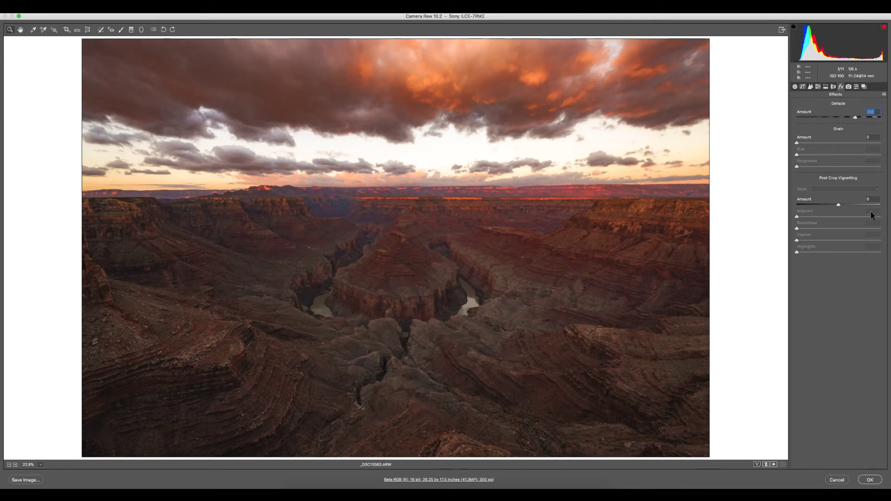
click(866, 480)
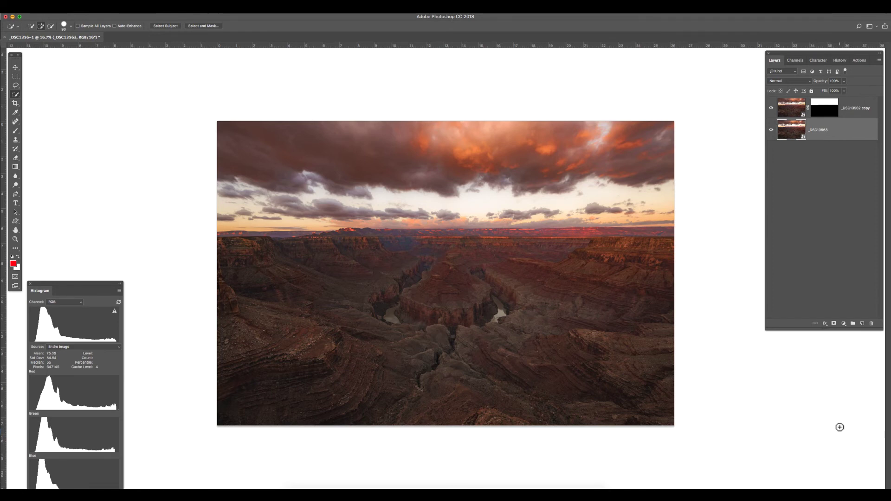
Switch to the Move tool with V after the land layer finishes updating
key(v)
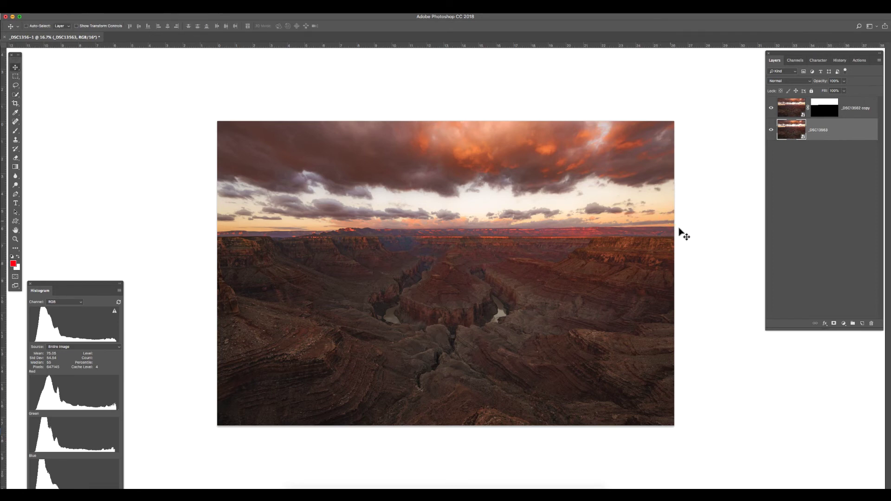